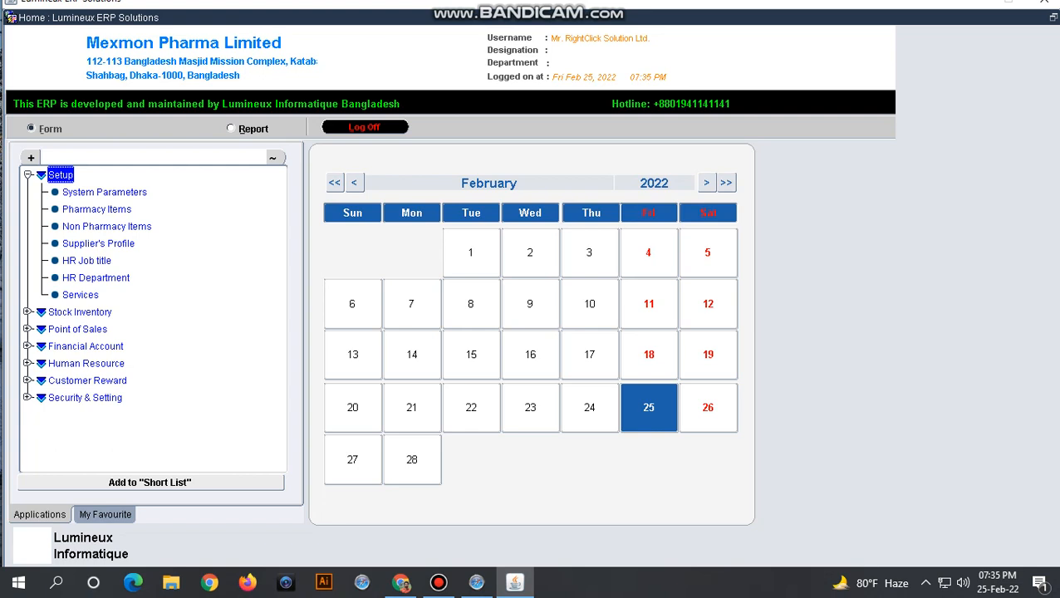
- Open the System Parameters form (ST_1001) from the Setup tree
double_click(104, 192)
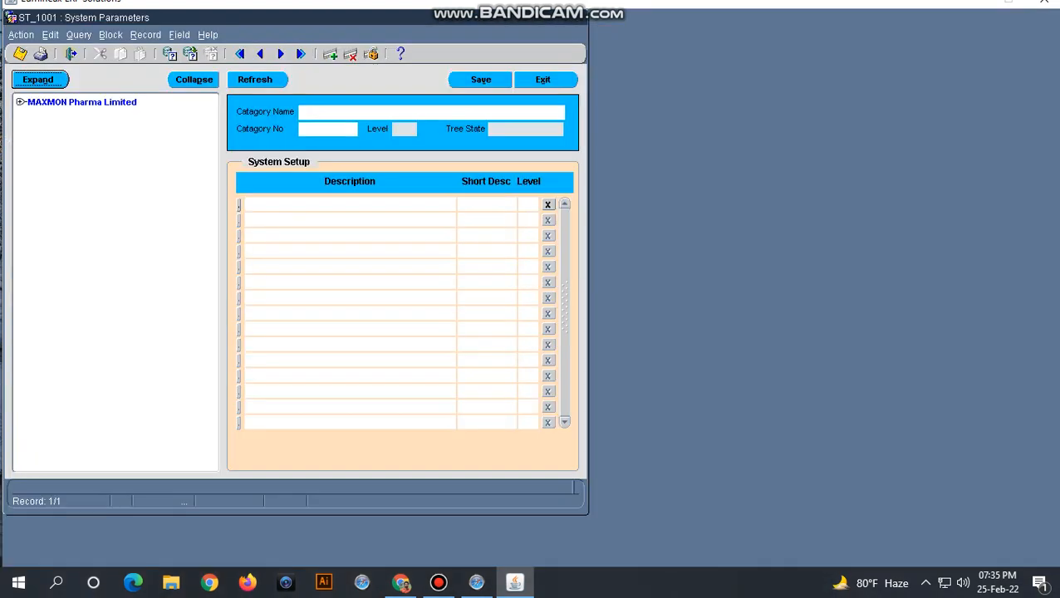
- Browse the Drug Form and Packing Type entries under MAXMON Pharma Limited, then exit the form
double_click(81, 102)
click(64, 119)
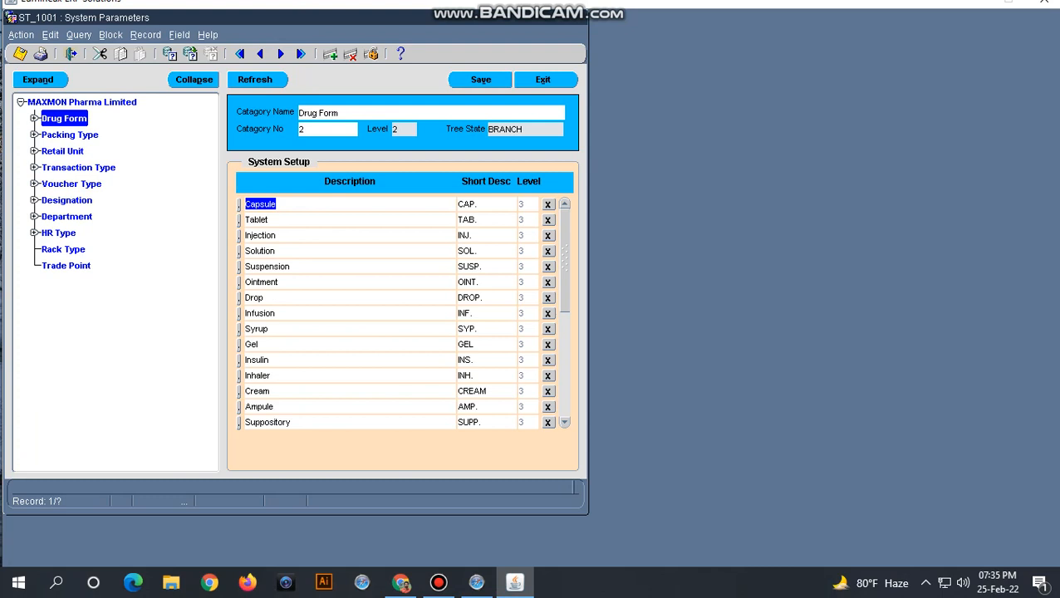
key(Down)
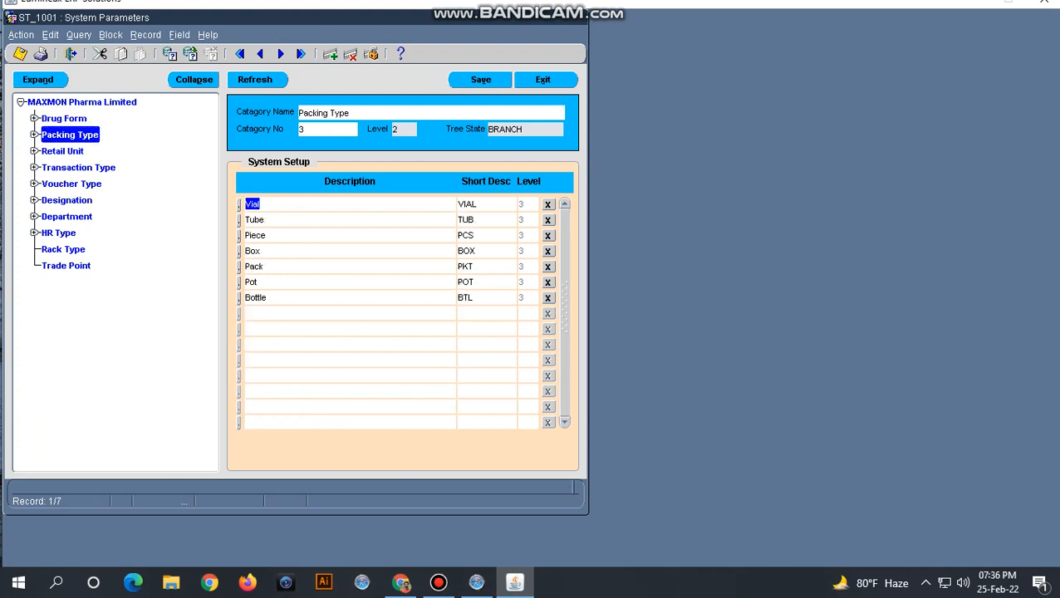
click(544, 80)
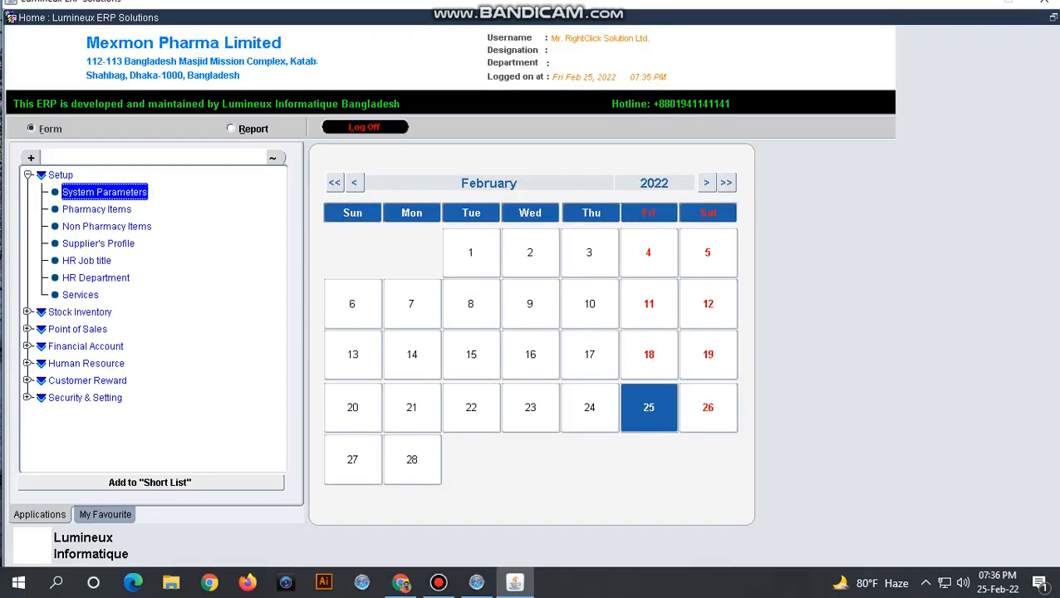
- Open the Pharmacy Items form (ST_1002) from the Setup tree
key(Down)
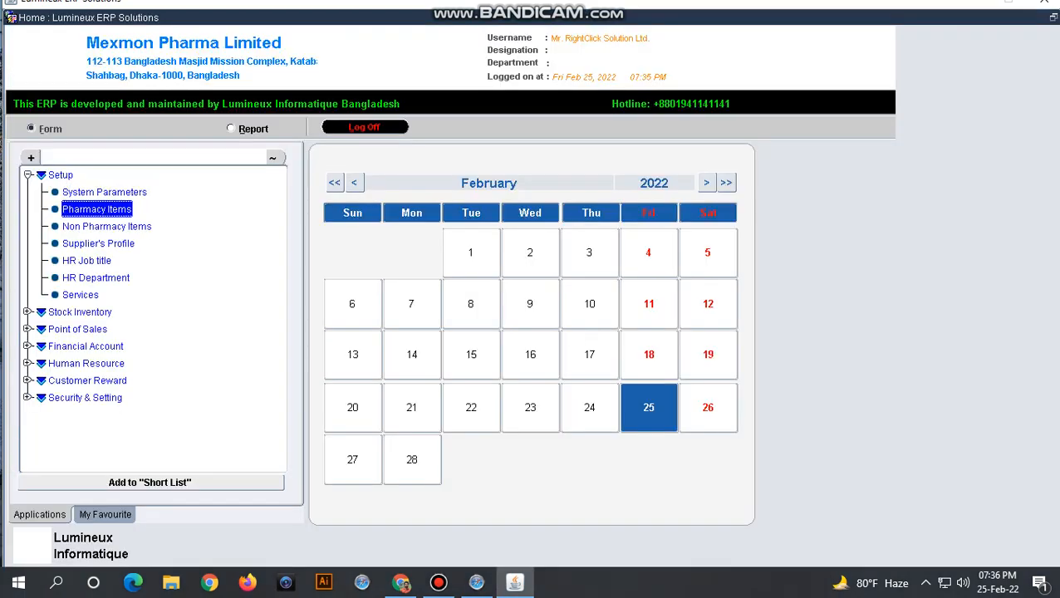
key(Return)
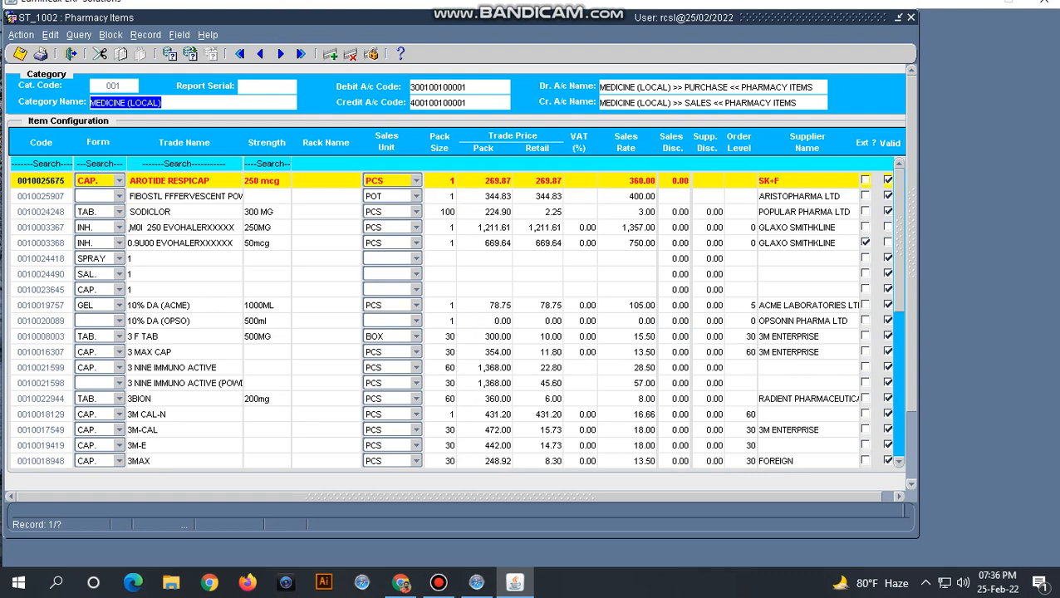
click(177, 259)
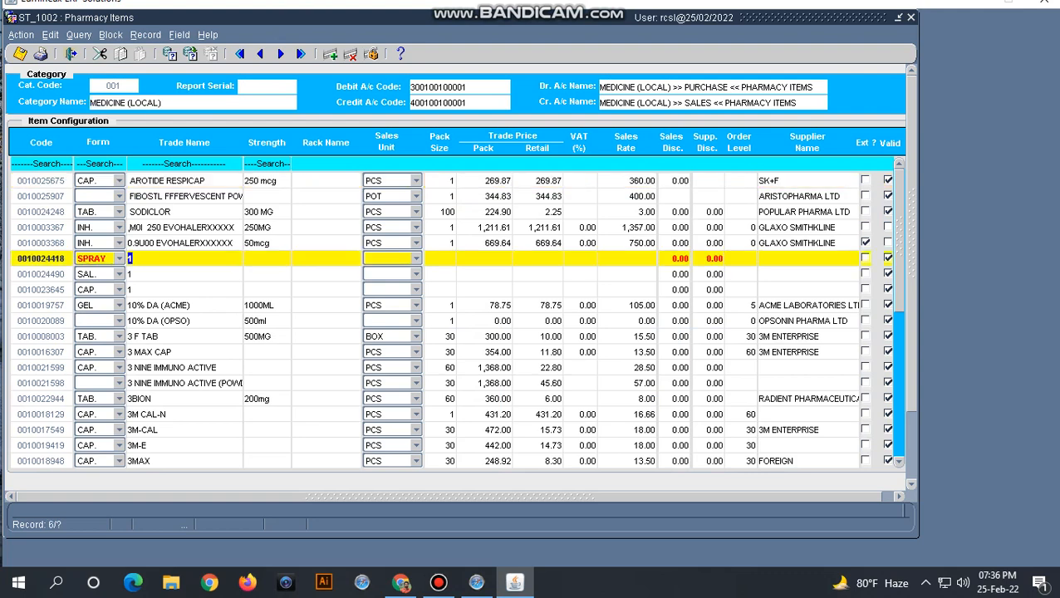
click(176, 290)
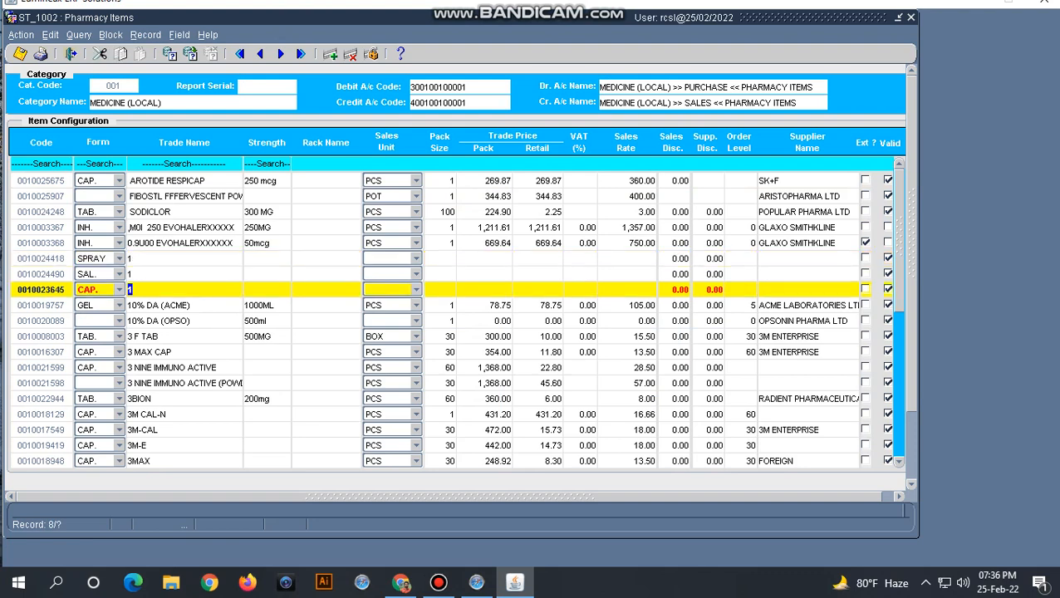
key(F6)
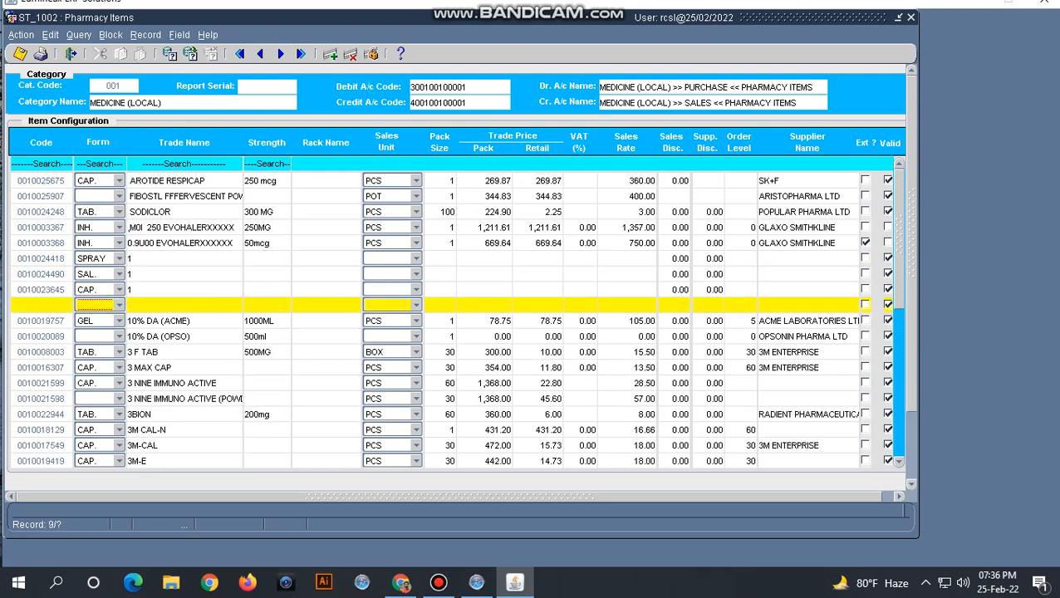
click(166, 305)
- Browse the new row's Form dropdown twice, closing it without choosing a value
click(119, 305)
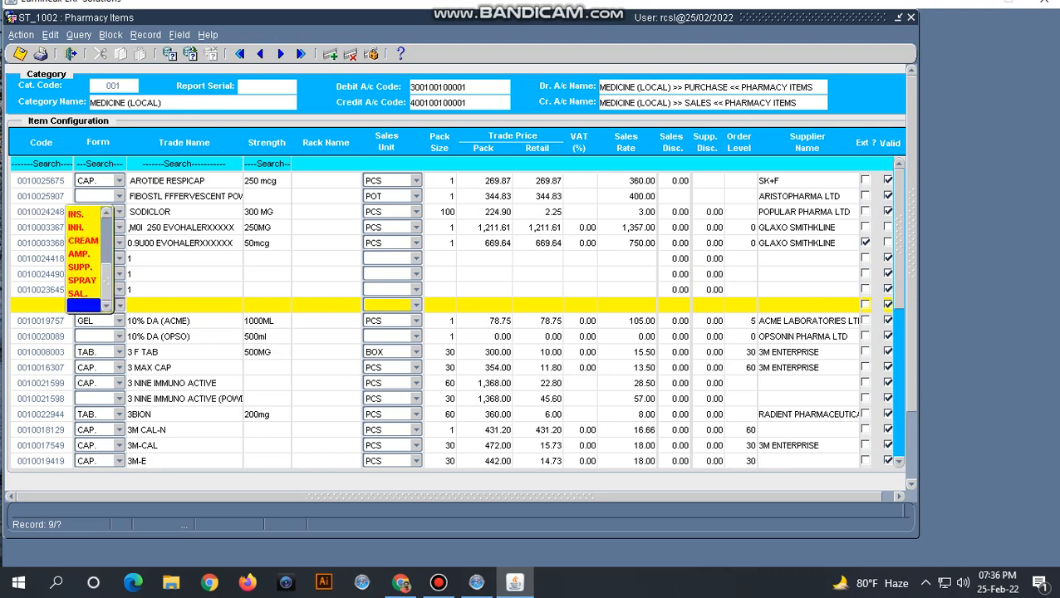
key(Up)
key(Up)
key(Up)
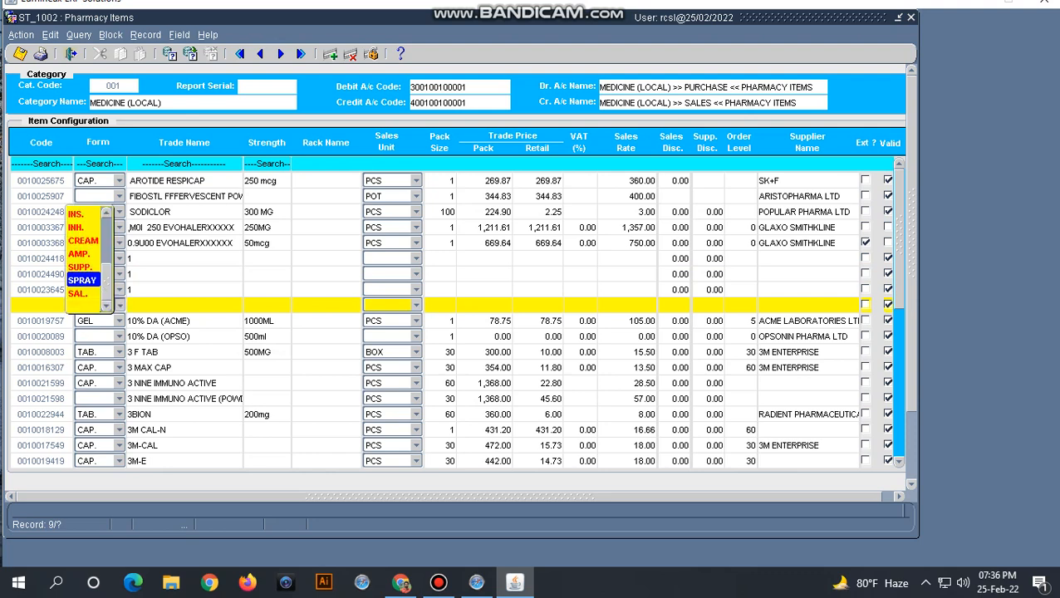
key(Down)
drag(107, 281, 106, 228)
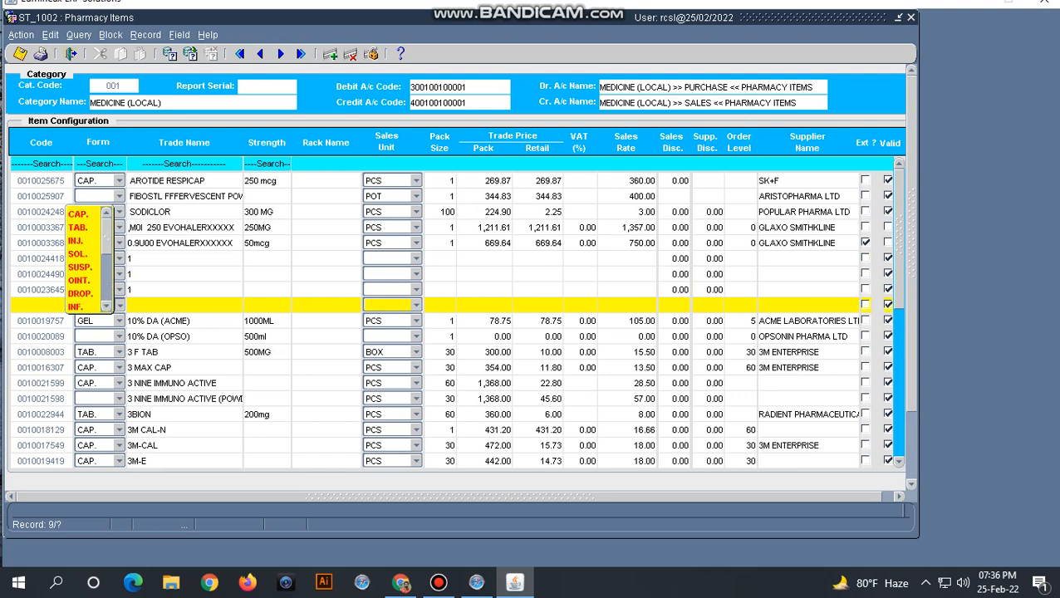
click(79, 215)
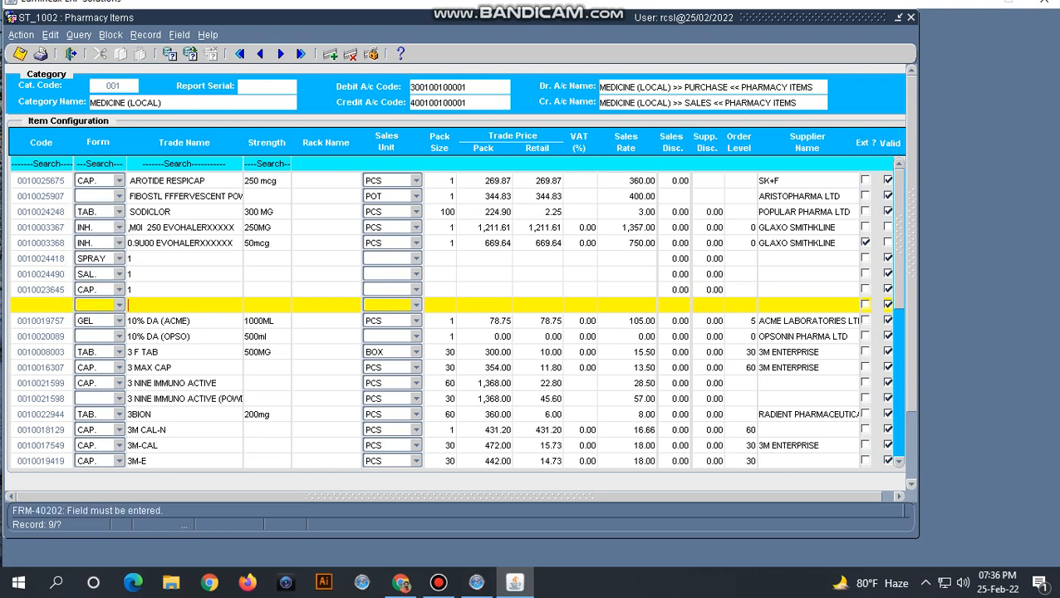
click(118, 305)
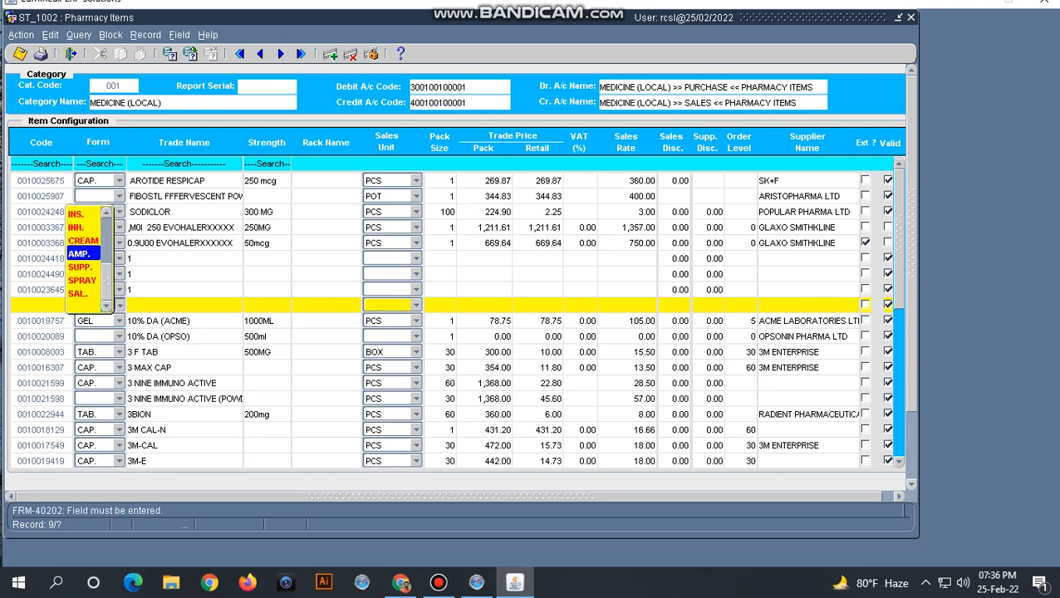
drag(106, 281, 107, 231)
click(79, 214)
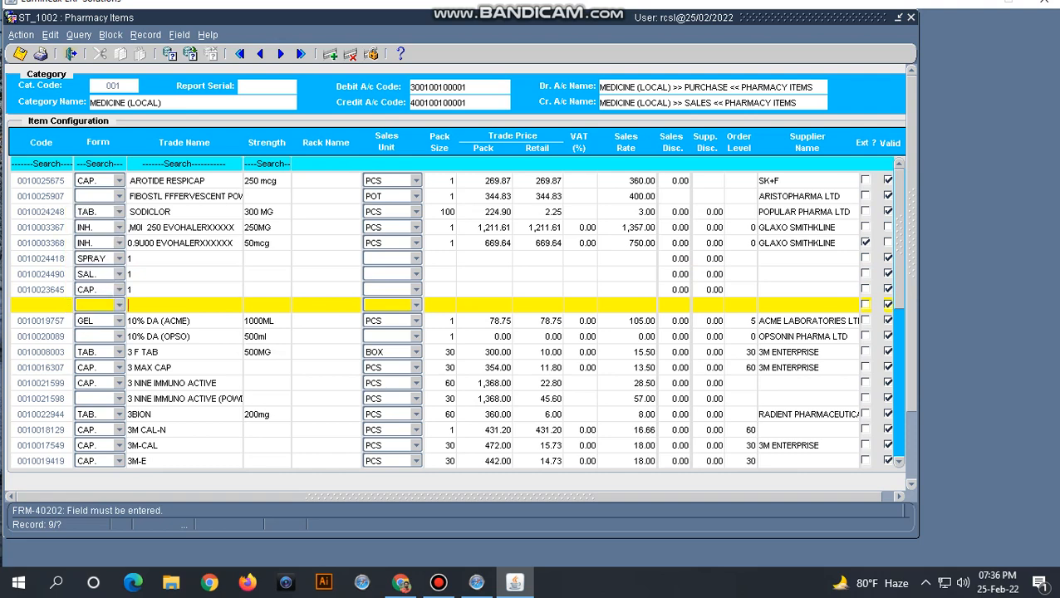
- Enter trade name TEST, strength 100mg and sales unit BOX for the new item
text(TEST)
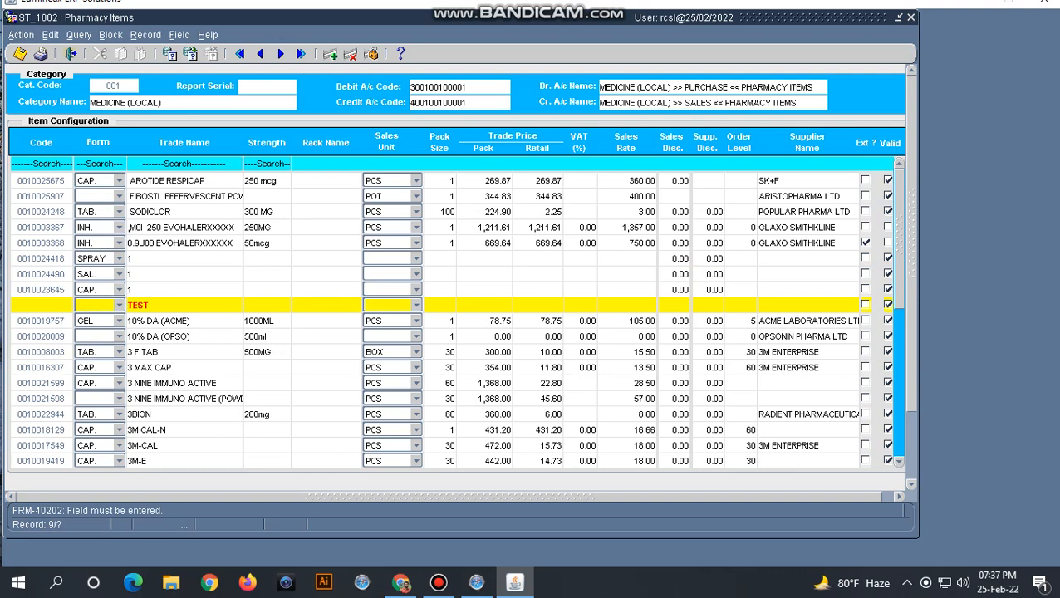
key(Tab)
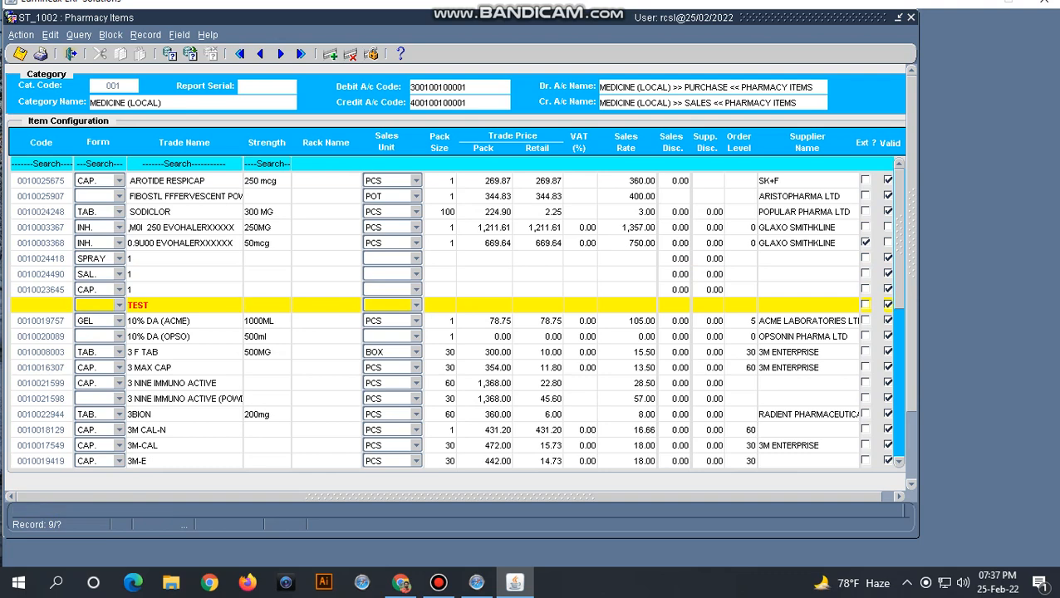
text(100mg)
click(416, 305)
key(Up)
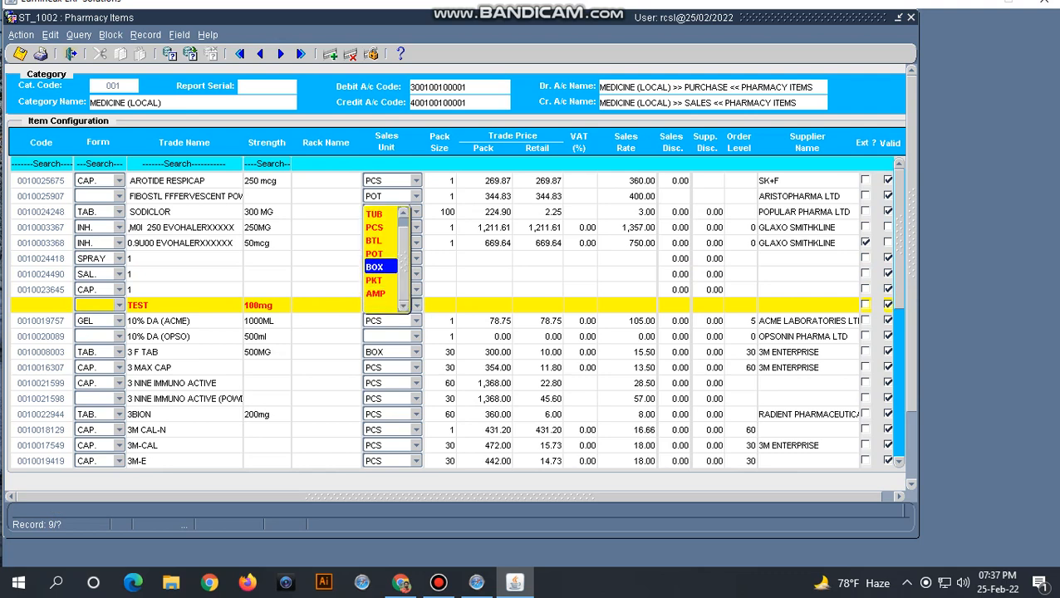
key(Return)
key(Tab)
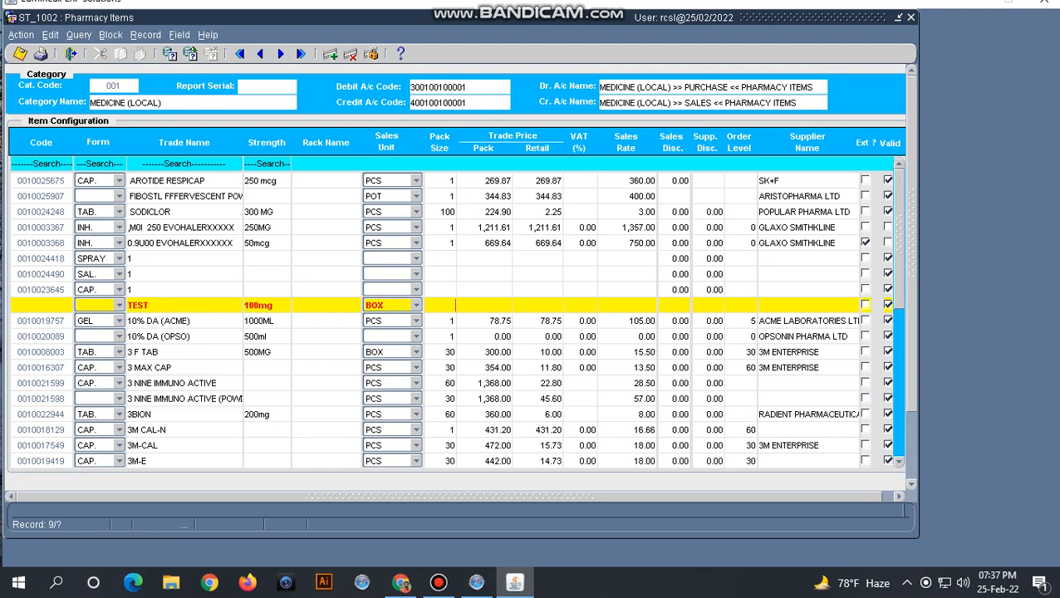
- Set pack size 10, pack trade price 10.00 and retail price 12.00
text(10)
key(Tab)
text(10)
key(Tab)
text(12)
key(BackSpace)
text(0)
key(Tab)
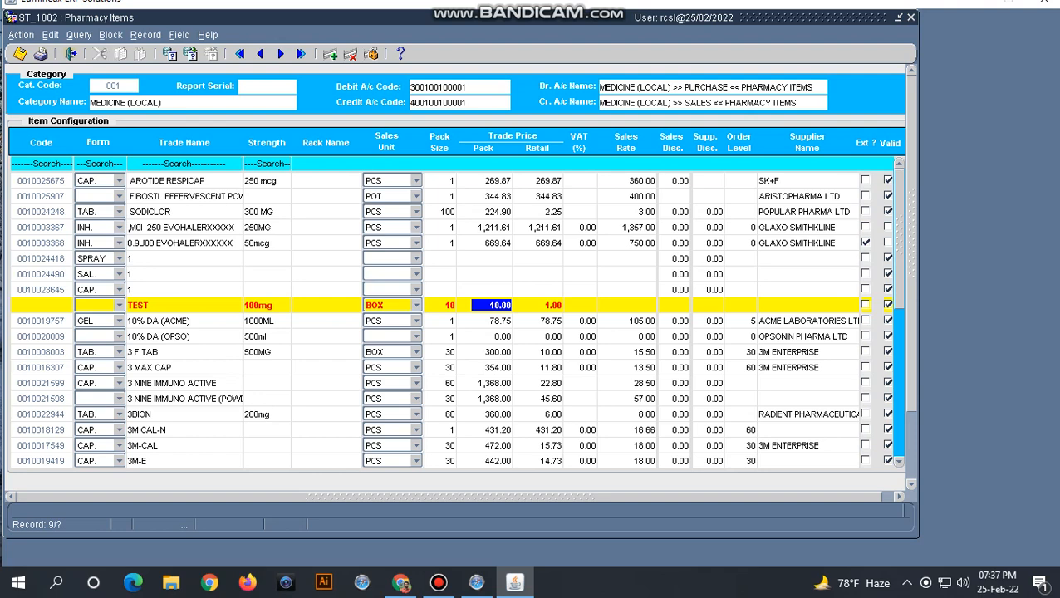
key(Tab)
text(12)
key(Tab)
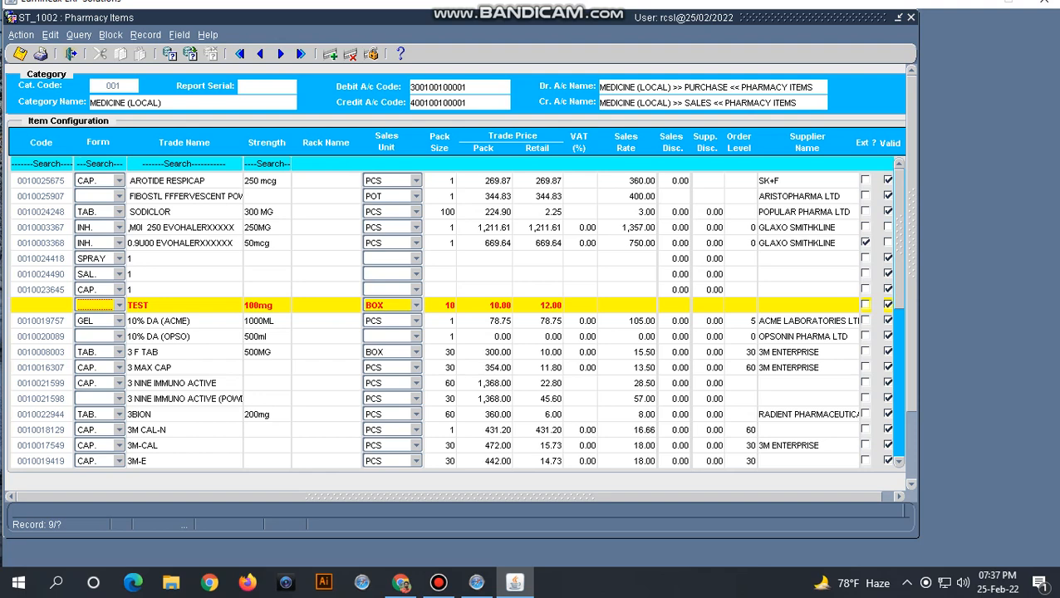
- Set the TEST item's order level to 5 and save the record
click(587, 305)
click(750, 305)
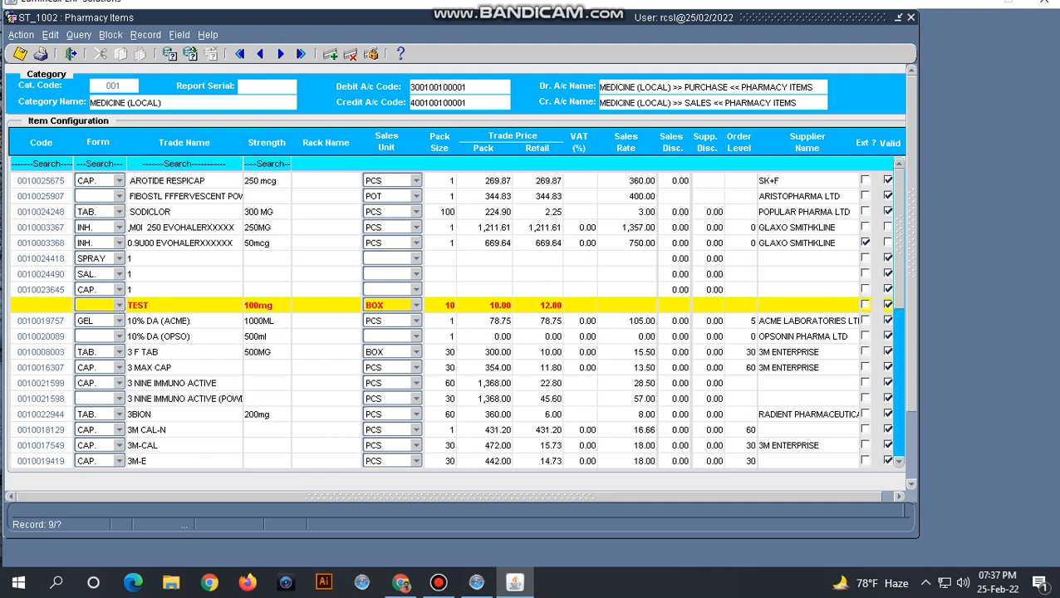
text(5)
key(Tab)
key(F10)
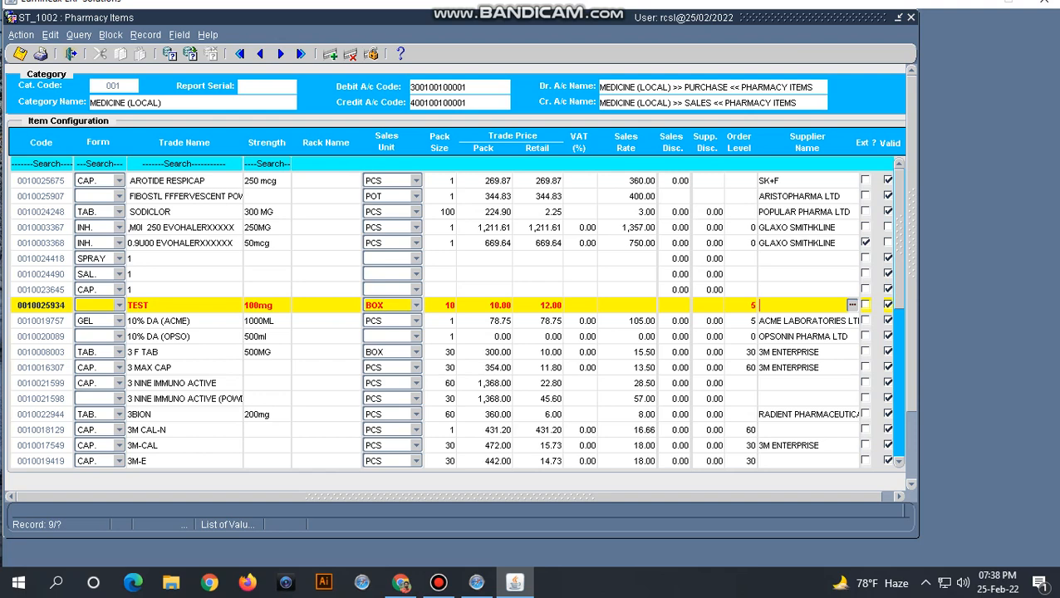
- Change the TEST item's form to SPRAY, save, and open the Non Pharmacy Items form
click(118, 305)
click(86, 293)
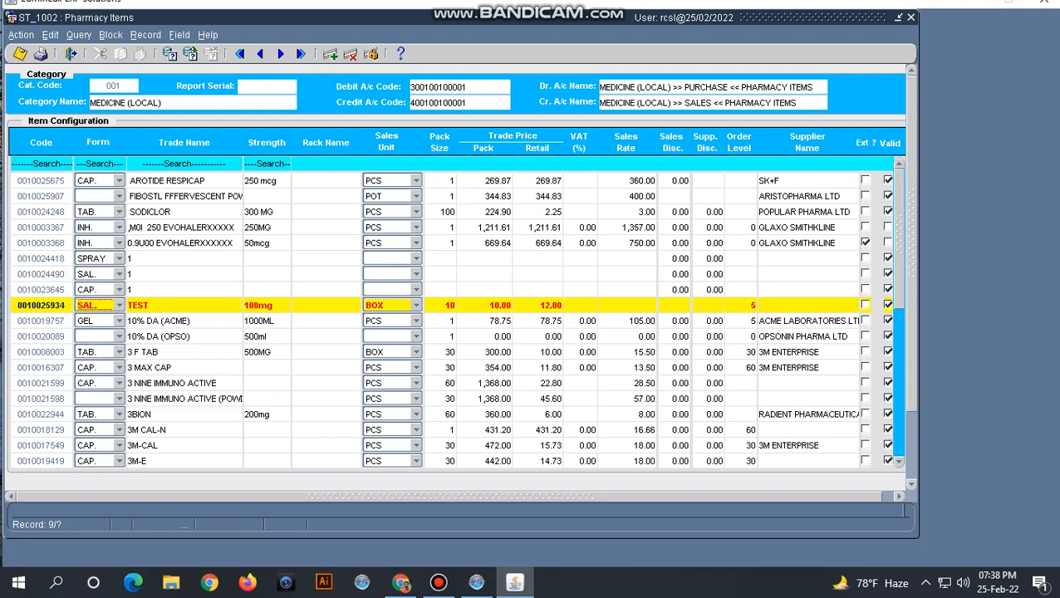
click(119, 305)
click(86, 290)
click(20, 54)
click(71, 54)
double_click(106, 226)
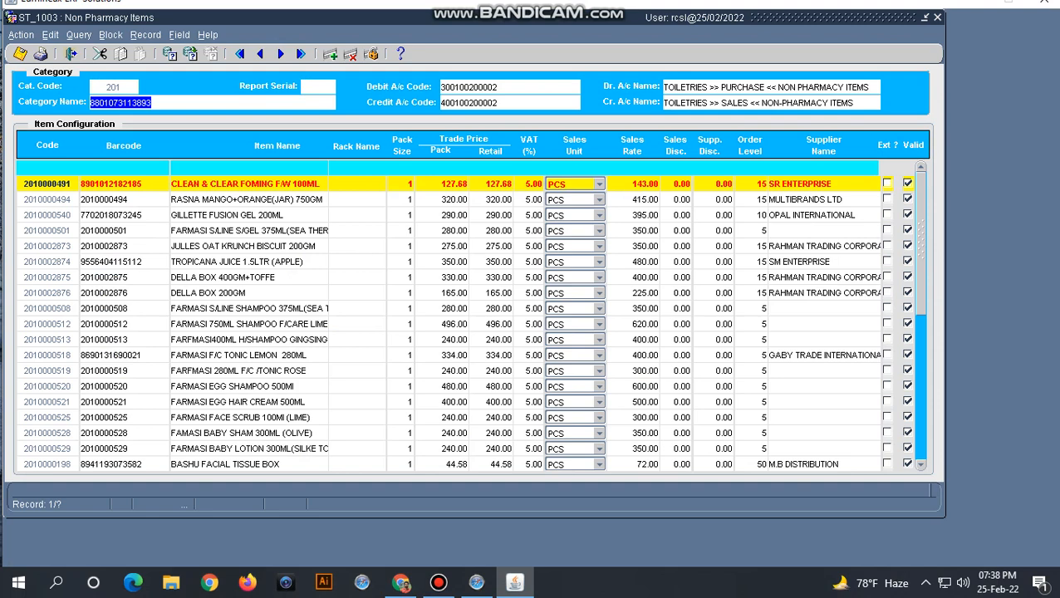
click(246, 184)
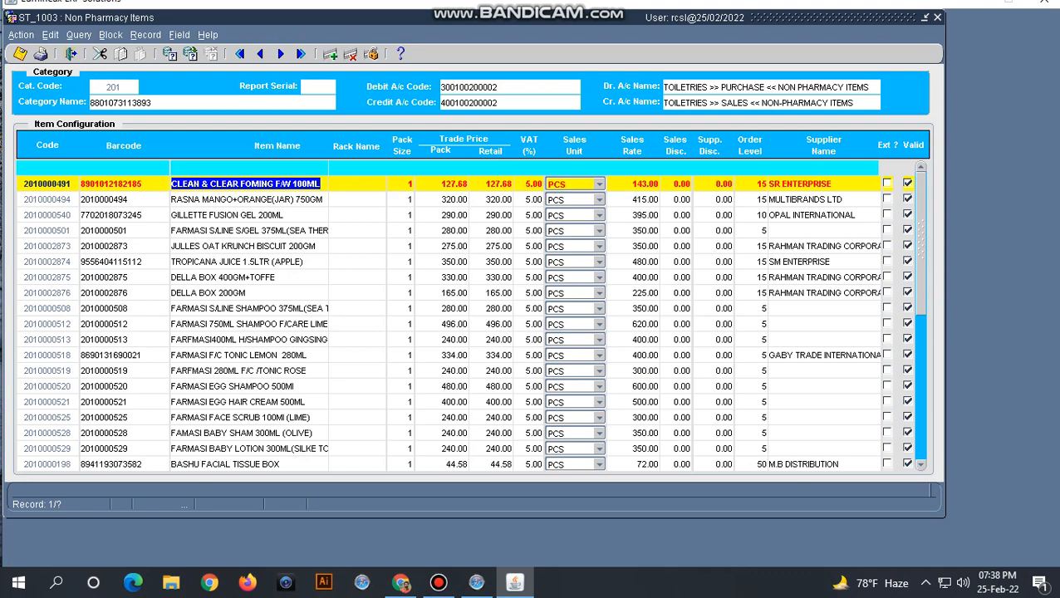
key(F6)
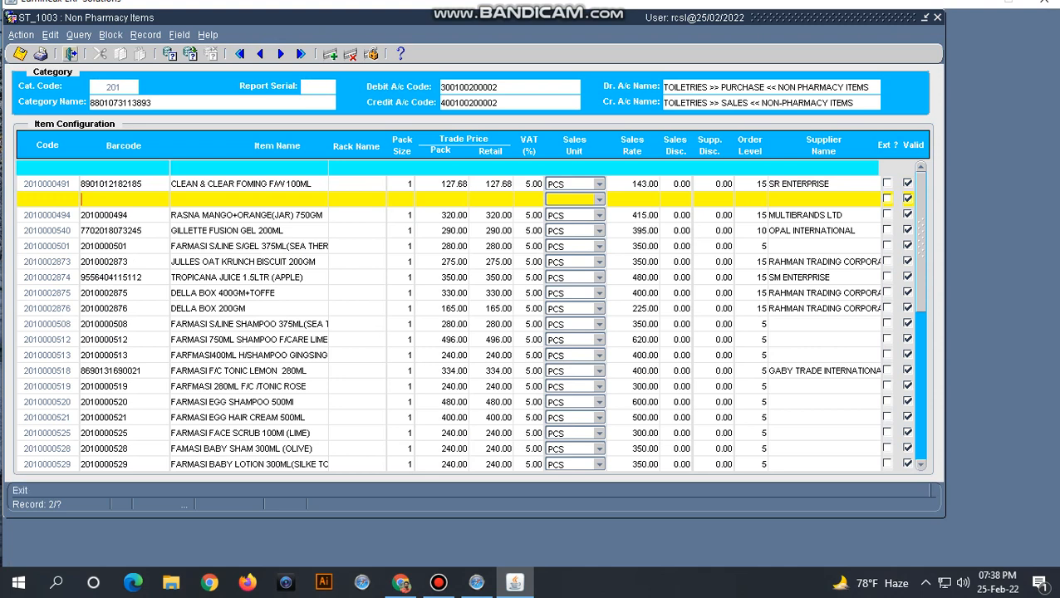
click(71, 53)
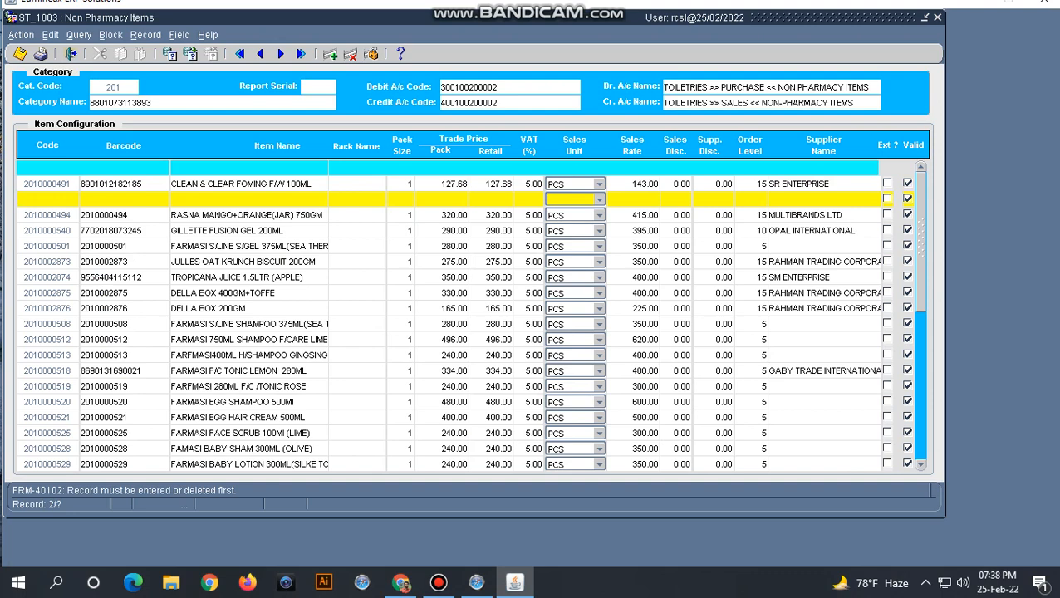
key(ctrl+Up)
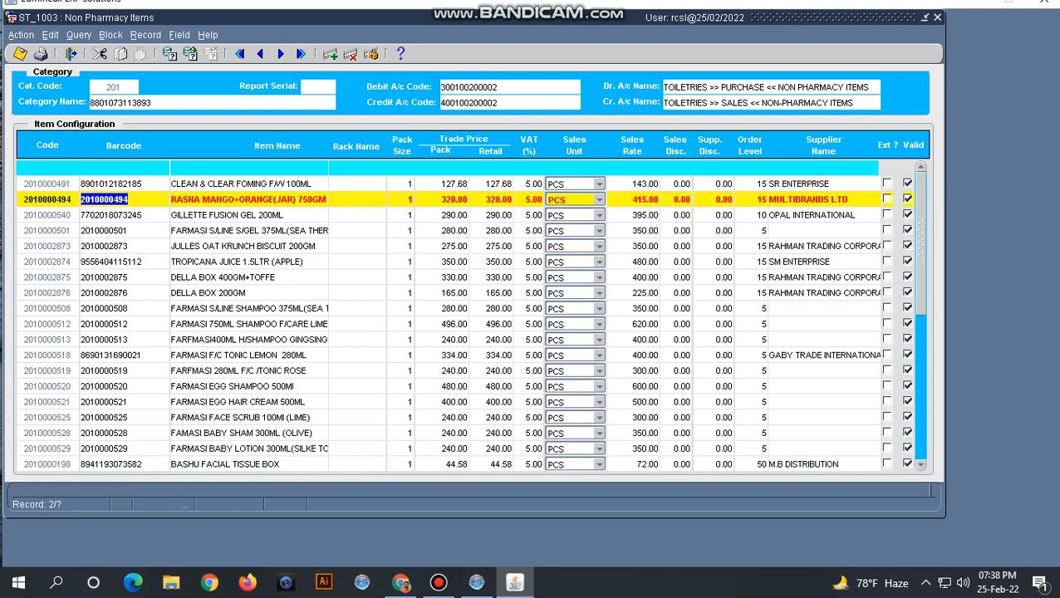
click(70, 53)
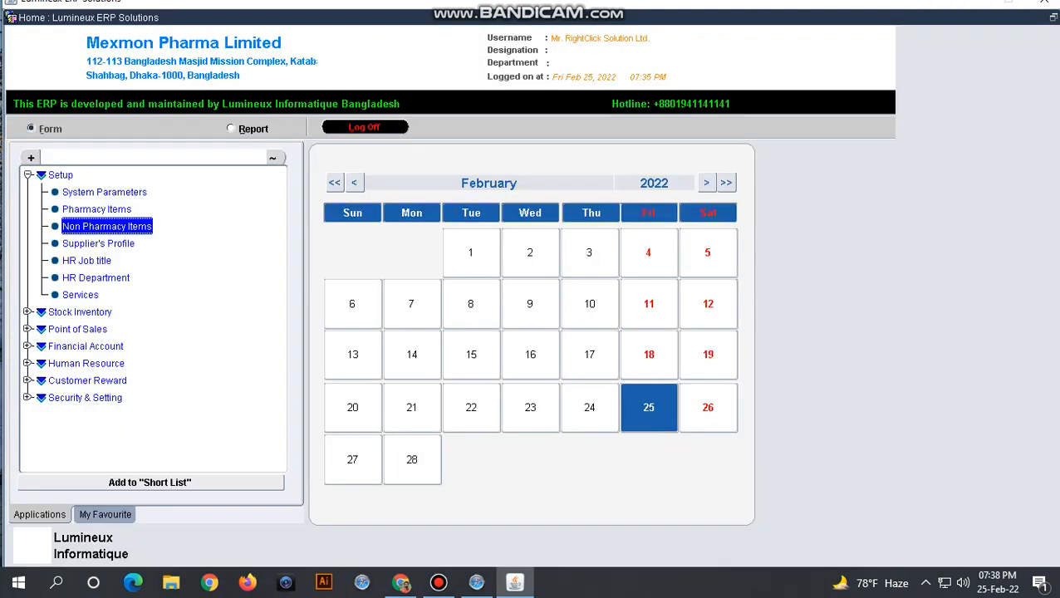
click(98, 244)
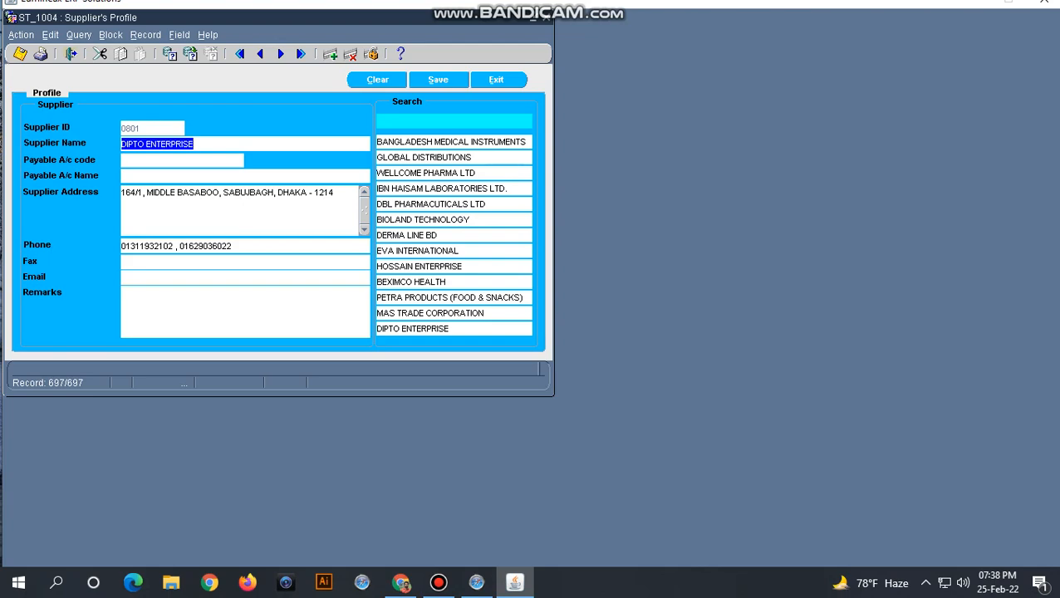
click(496, 79)
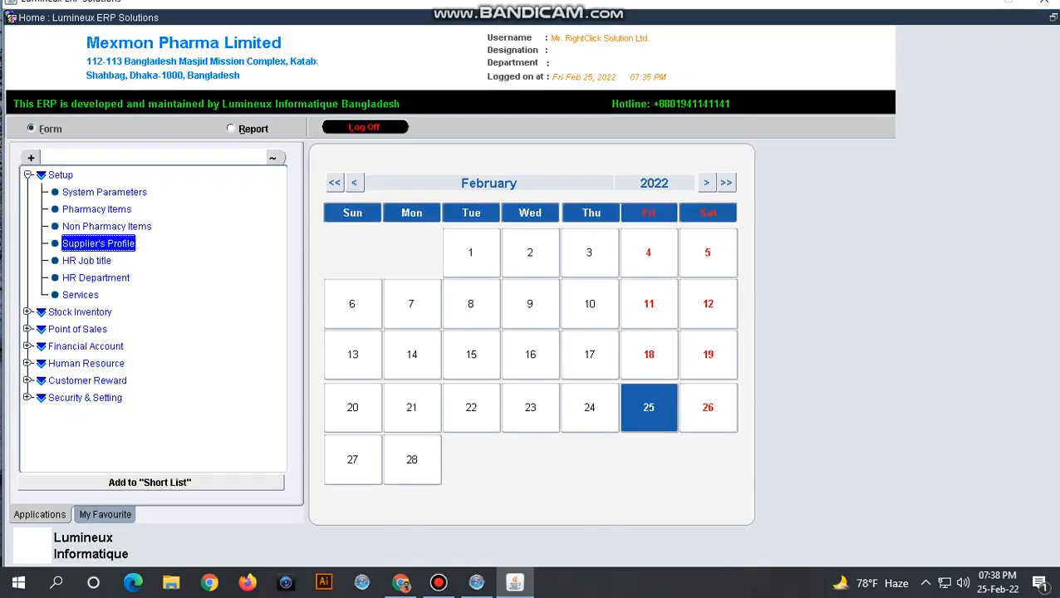
- Open and close the Services form twice, then log off to the Log On dialog
double_click(80, 295)
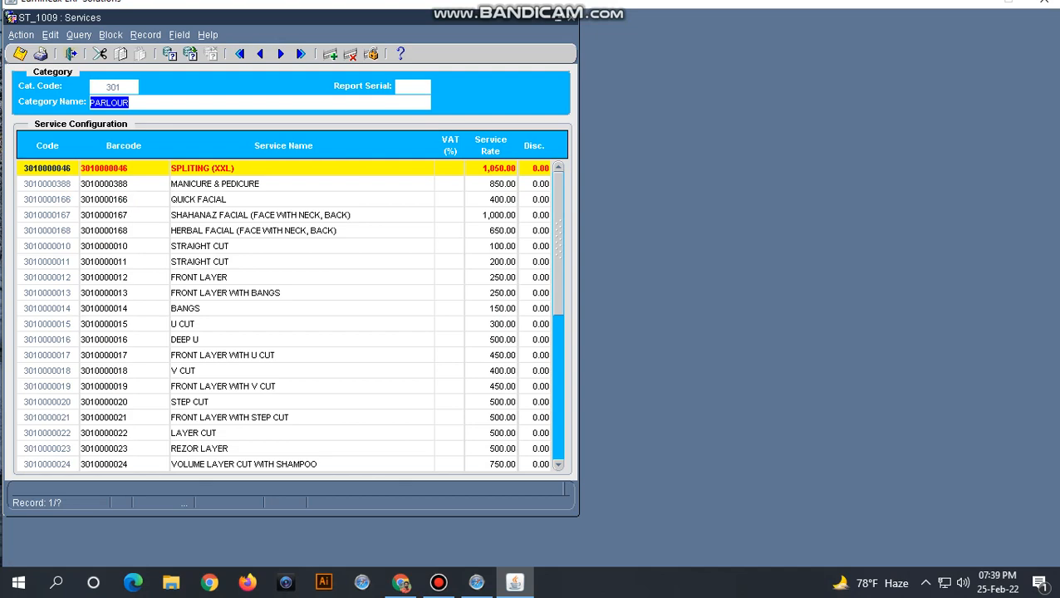
click(71, 53)
click(96, 277)
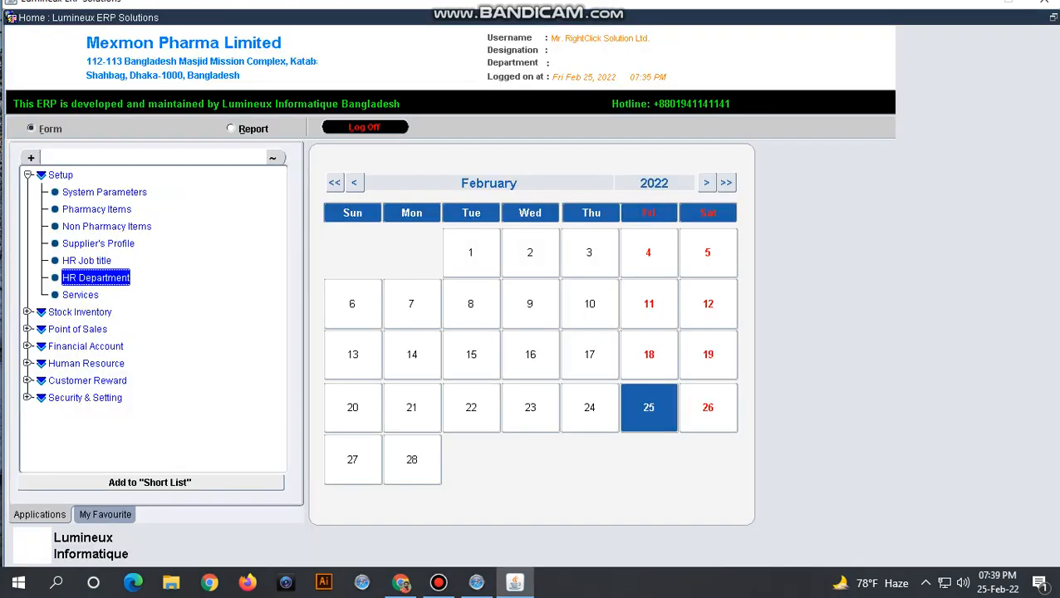
click(80, 295)
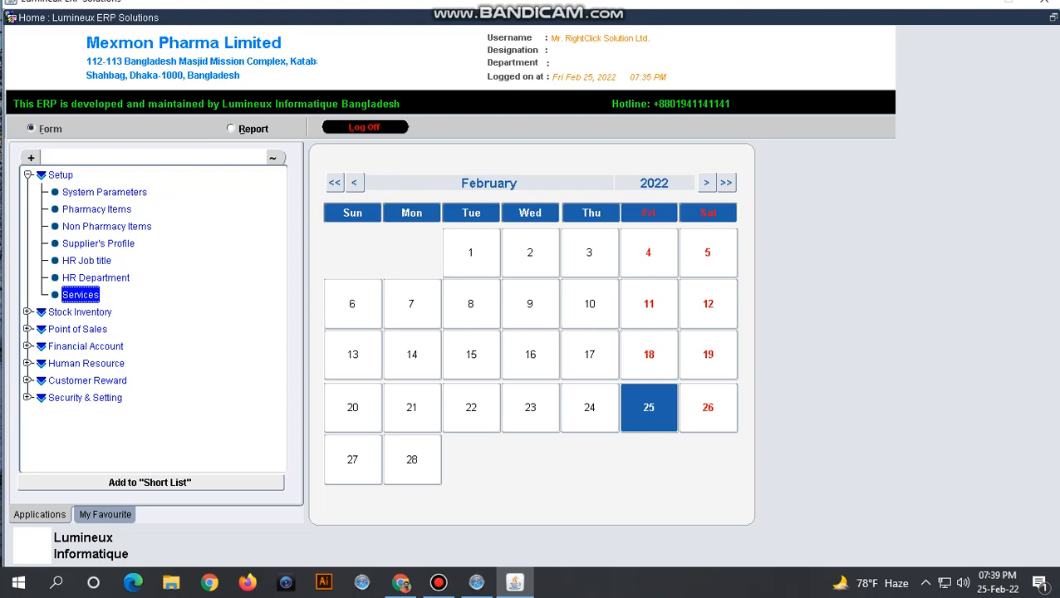
double_click(80, 295)
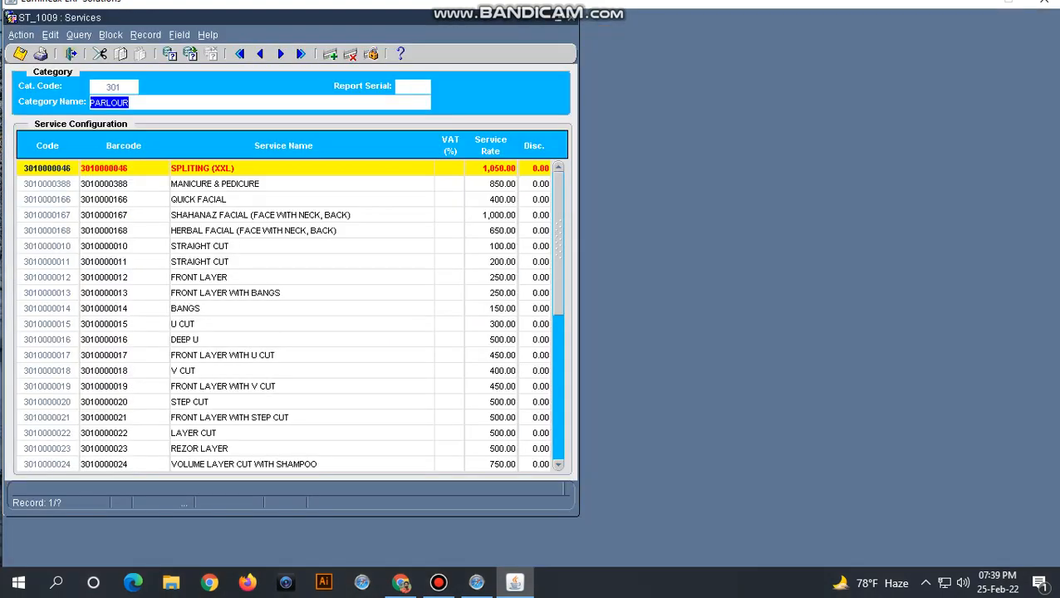
click(71, 53)
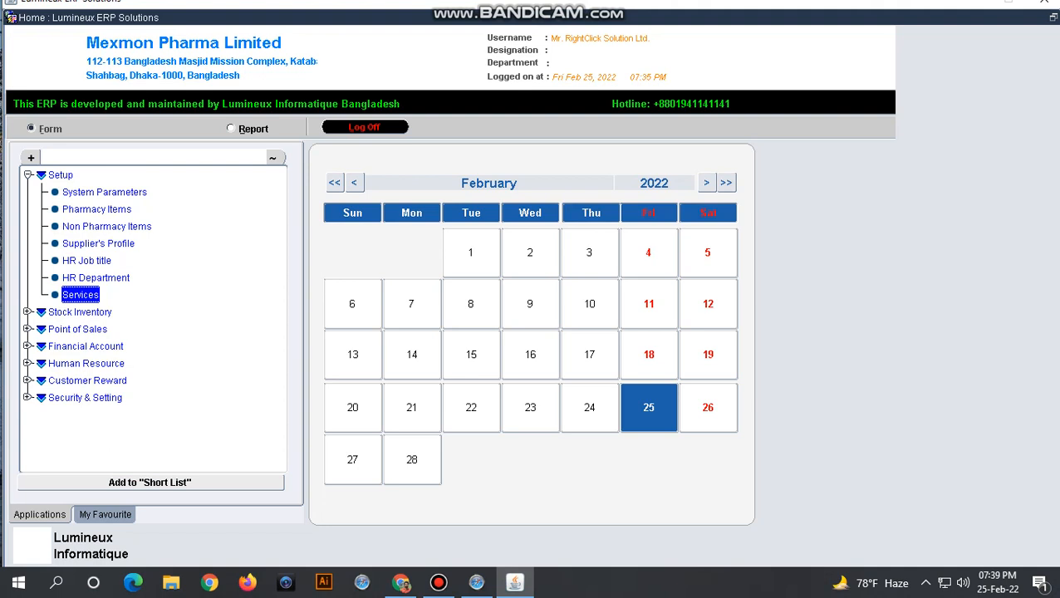
click(365, 127)
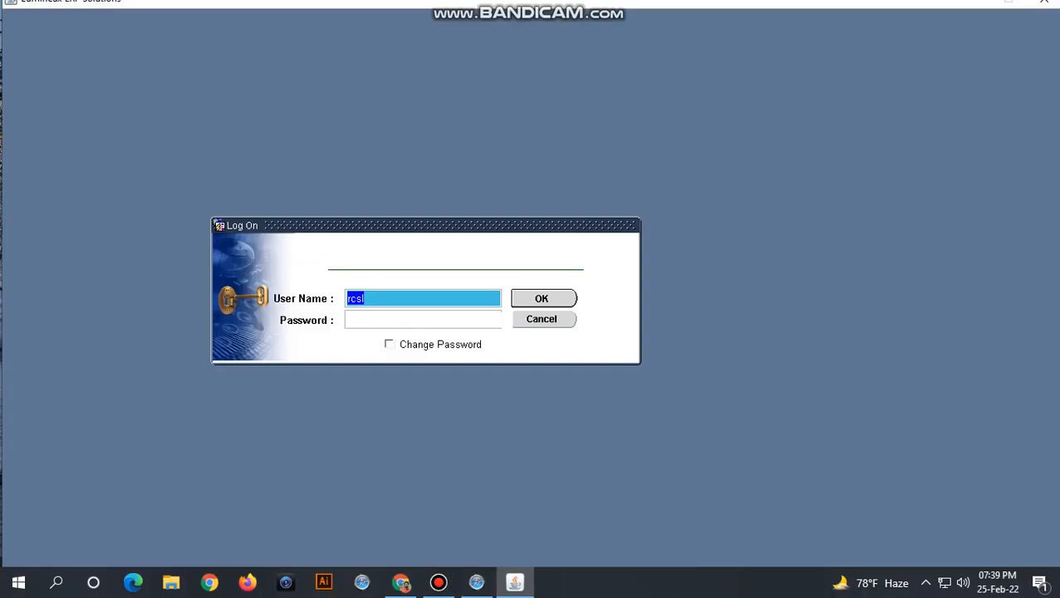